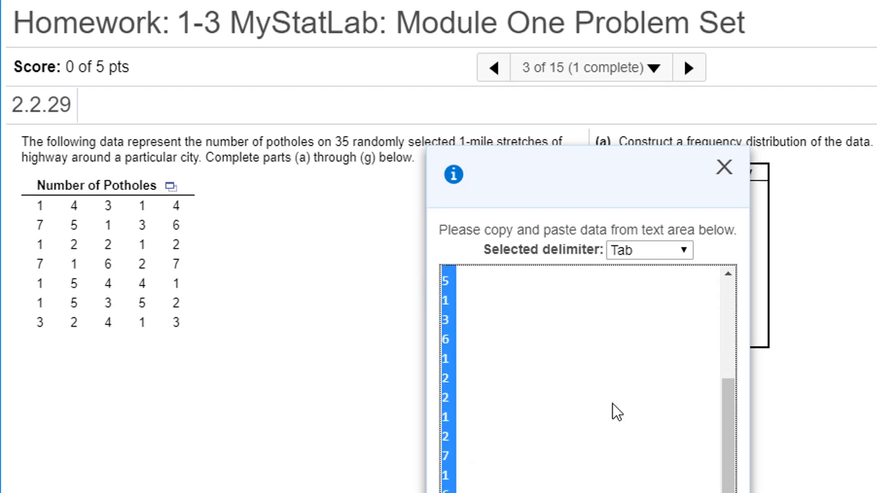
Switch to the Custom Distribution Calculator, replace its data list with the copied pothole data in Enter Data mode, and refresh the table.
{"action": "left_click", "coordinate": [612, 492]}
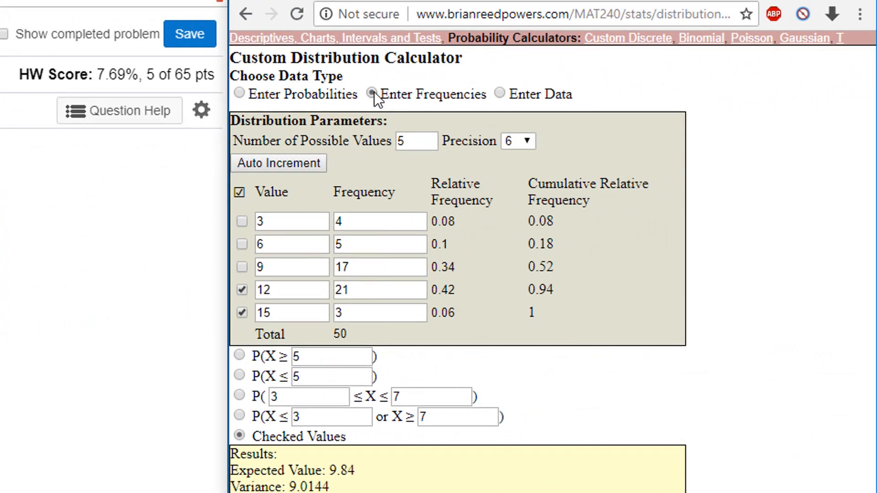
{"action": "left_click", "coordinate": [499, 96]}
{"action": "left_click", "coordinate": [306, 215]}
{"action": "key", "text": "ctrl+a"}
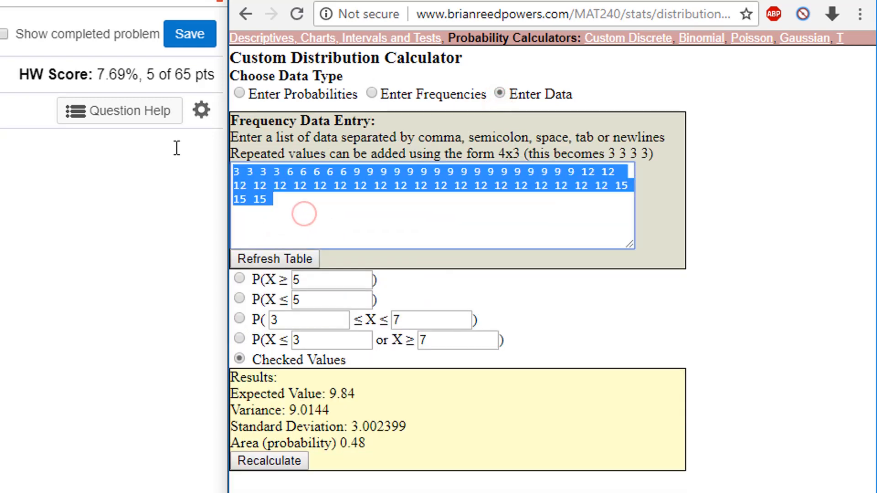
{"action": "key", "text": "Delete"}
{"action": "key", "text": "ctrl+v"}
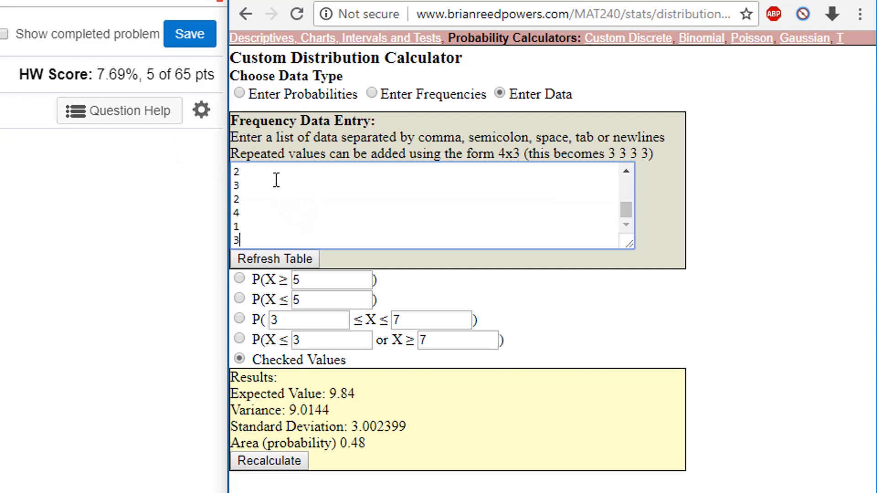
{"action": "left_click", "coordinate": [264, 259]}
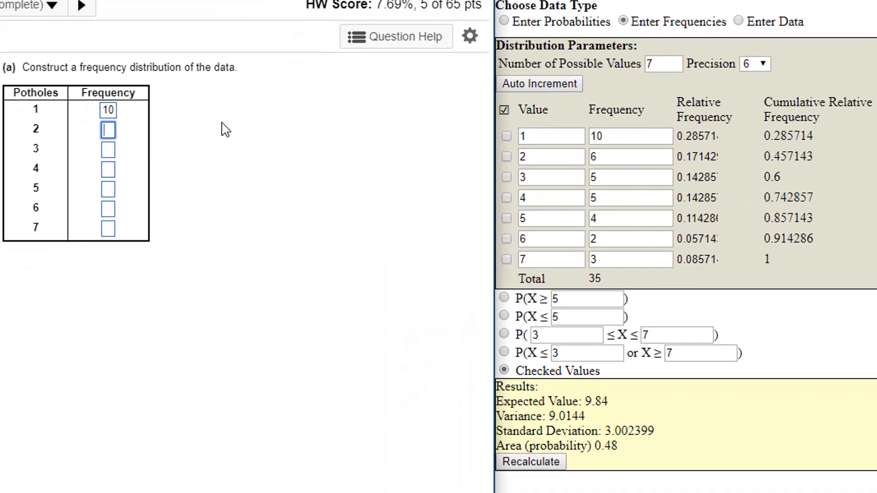
Complete part (a) with frequencies 6, 5, 5, 4, 2 and 3 for 2 to 7 potholes, submit it and continue.
{"action": "type", "text": "6"}
{"action": "key", "text": "Tab"}
{"action": "type", "text": "5"}
{"action": "key", "text": "Tab"}
{"action": "type", "text": "5"}
{"action": "key", "text": "Tab"}
{"action": "type", "text": "4"}
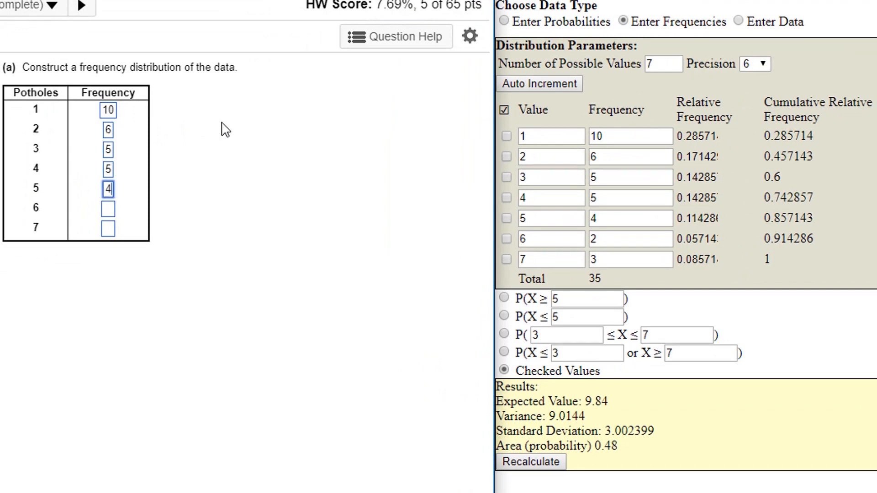
{"action": "key", "text": "Tab"}
{"action": "type", "text": "2"}
{"action": "key", "text": "Tab"}
{"action": "type", "text": "3"}
{"action": "key", "text": "Return"}
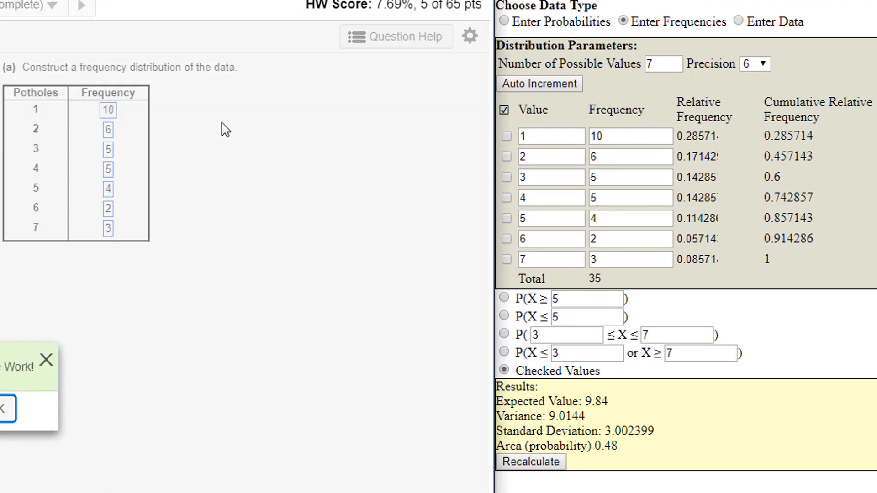
{"action": "key", "text": "Return"}
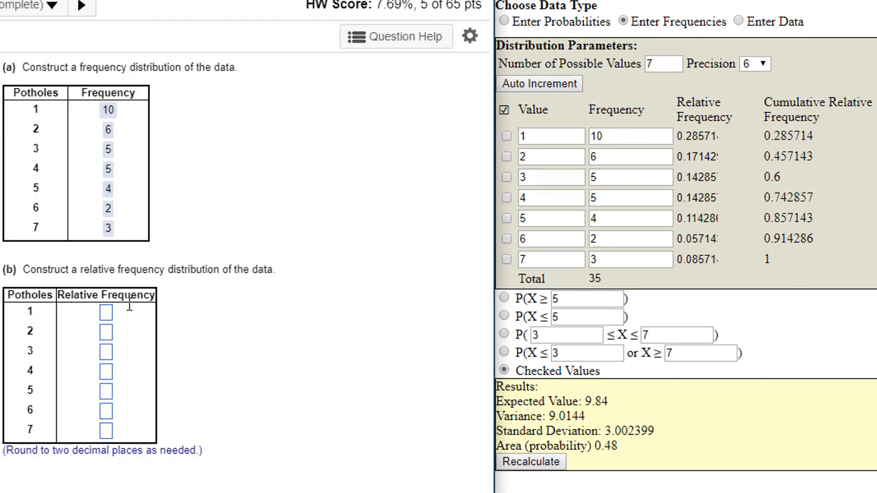
Set the precision of the distribution calculator to 2 decimal places.
{"action": "left_click", "coordinate": [109, 315]}
{"action": "left_click", "coordinate": [726, 86]}
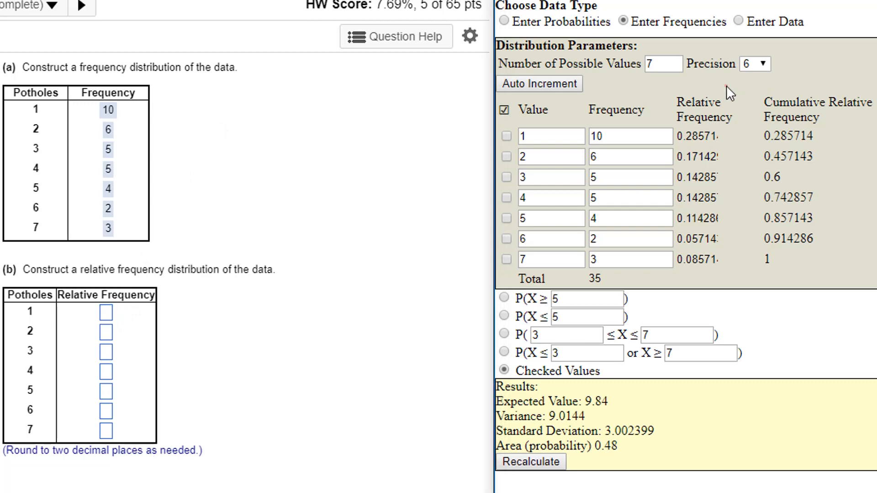
{"action": "left_click", "coordinate": [766, 65]}
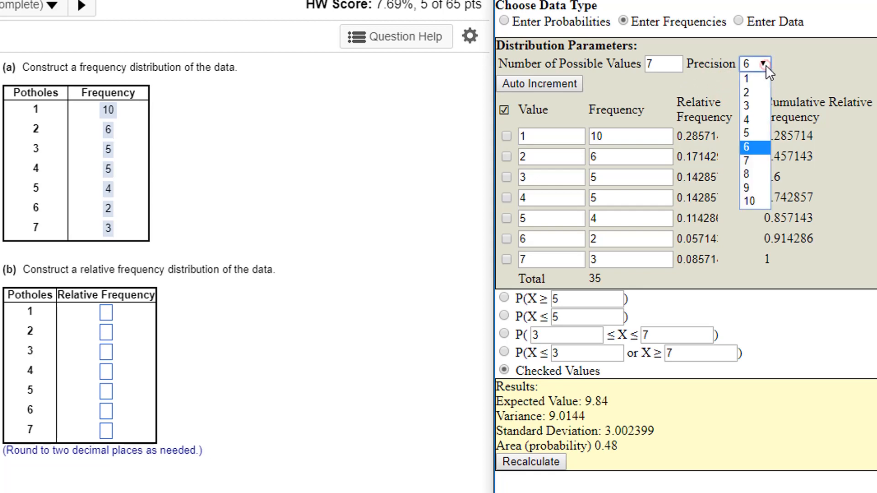
{"action": "left_click", "coordinate": [757, 93]}
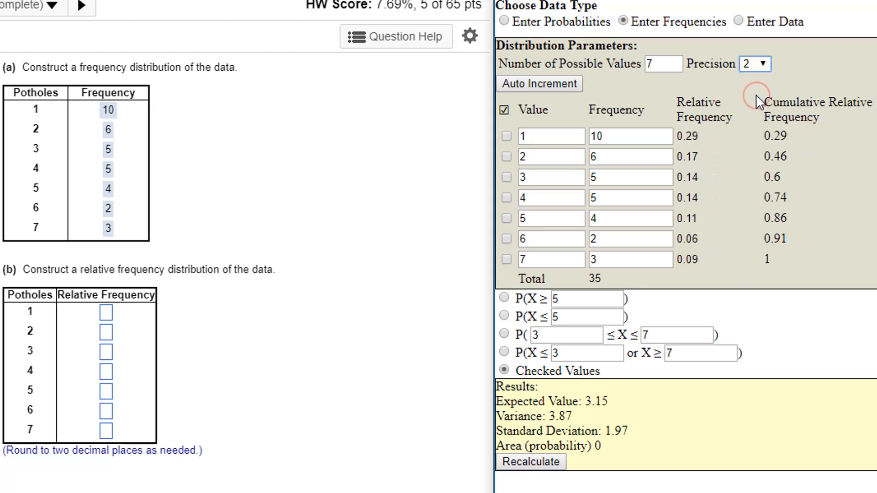
Fill in part (b)'s relative frequencies for 1 to 7 potholes as .29, .17, .14, .14, .11, .06 and .09, and submit them.
{"action": "left_click", "coordinate": [105, 313]}
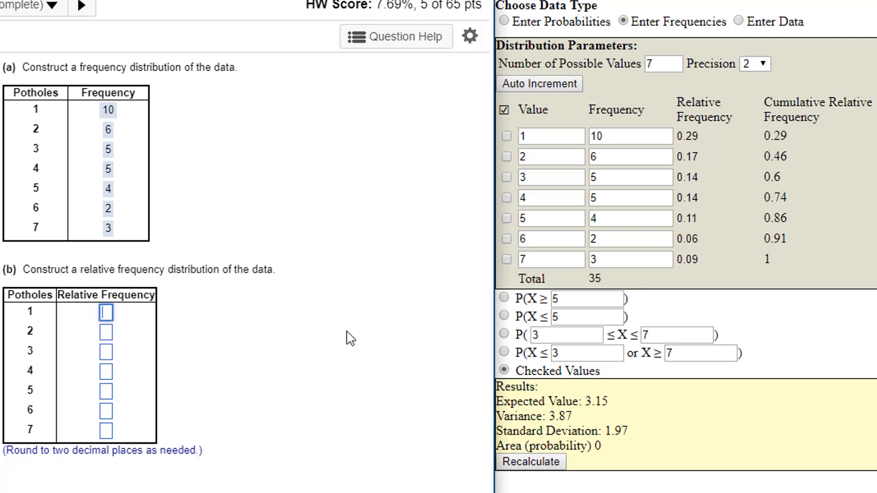
{"action": "type", "text": ".26"}
{"action": "key", "text": "BackSpace"}
{"action": "type", "text": "9"}
{"action": "key", "text": "Tab"}
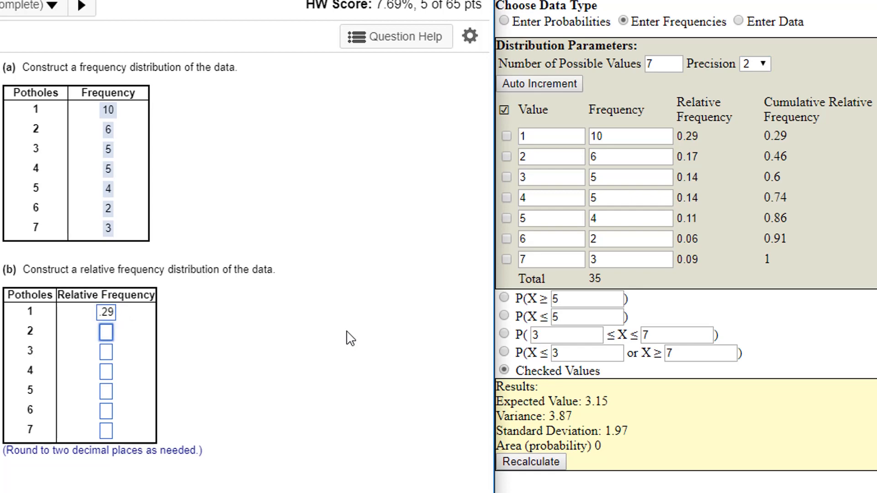
{"action": "type", "text": ".17"}
{"action": "key", "text": "Tab"}
{"action": "type", "text": ".14"}
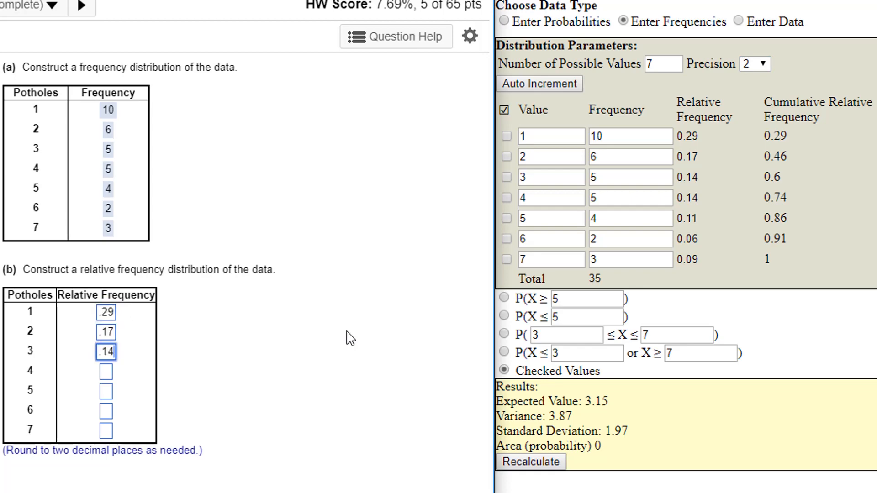
{"action": "key", "text": "Tab"}
{"action": "type", "text": ".14"}
{"action": "key", "text": "Tab"}
{"action": "type", "text": ".11"}
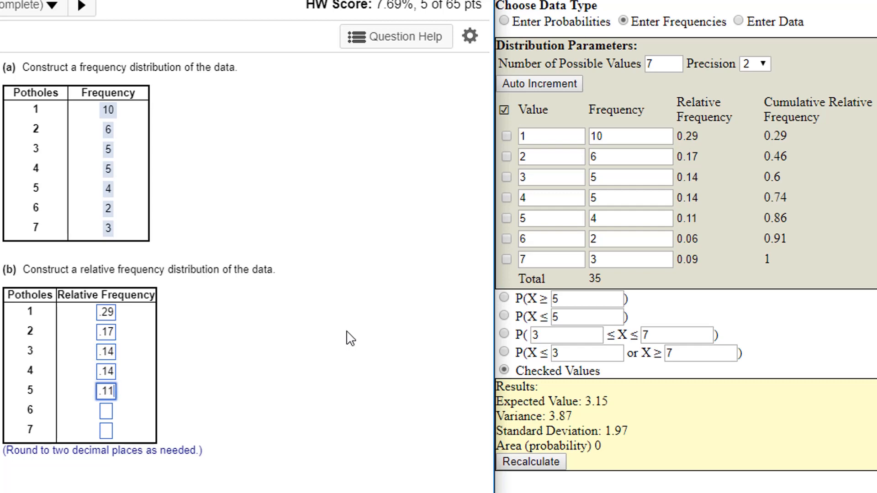
{"action": "key", "text": "Tab"}
{"action": "type", "text": ".06"}
{"action": "key", "text": "Tab"}
{"action": "type", "text": ".09"}
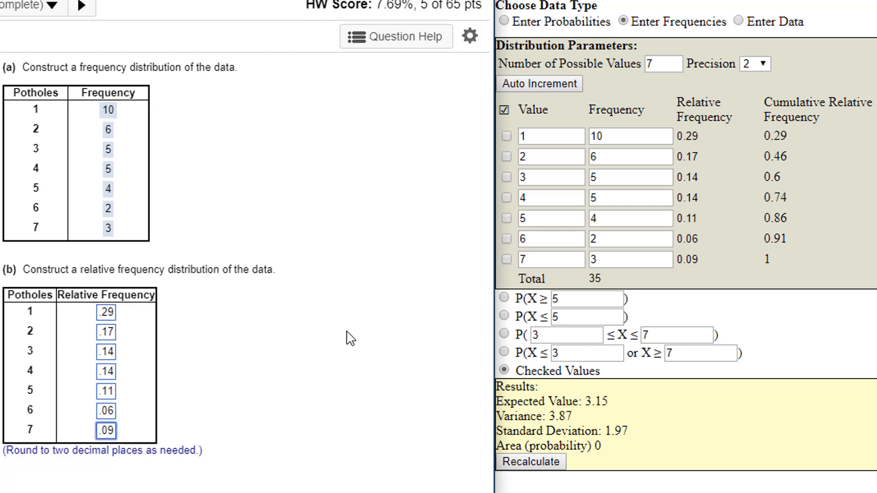
{"action": "key", "text": "Return"}
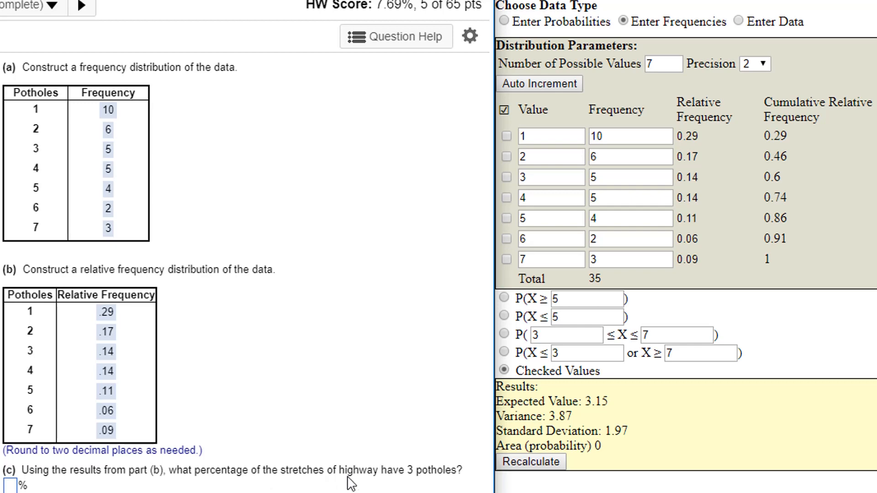
Compute the probability of value 3 using Checked Values in the calculator, and submit 14% as the answer to part (c).
{"action": "left_click", "coordinate": [707, 297]}
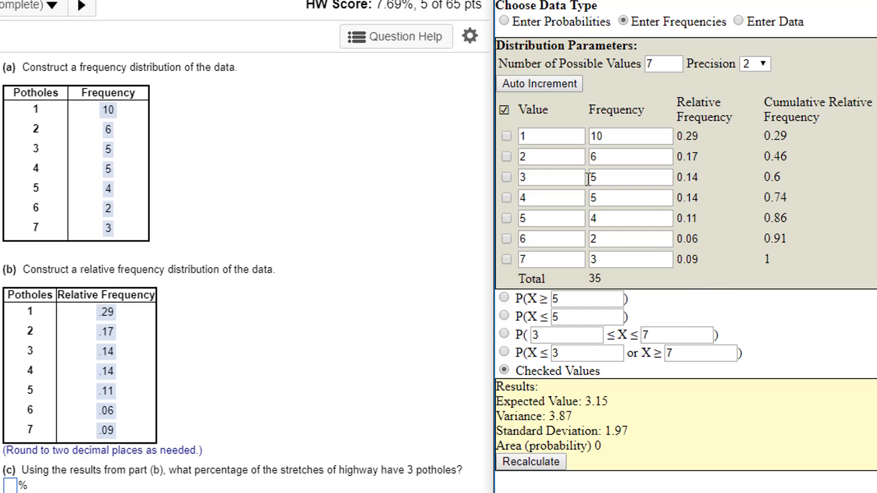
{"action": "left_click", "coordinate": [505, 371]}
{"action": "left_click", "coordinate": [11, 486]}
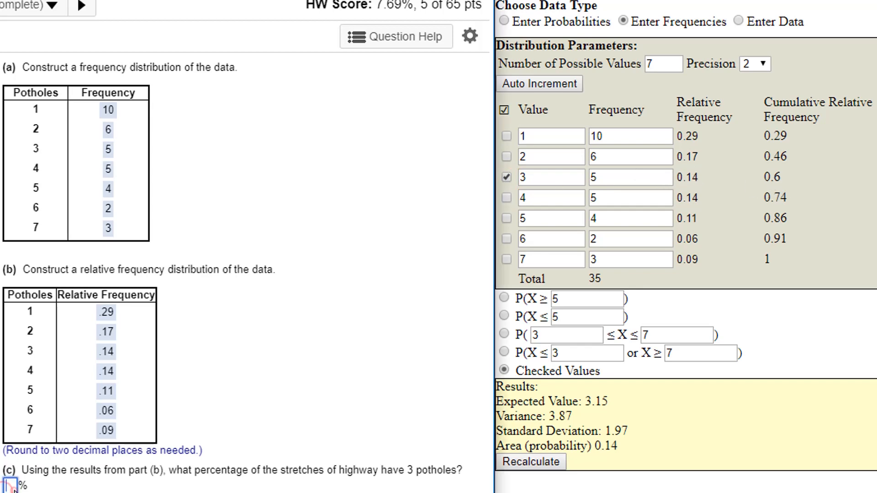
{"action": "type", "text": "14"}
{"action": "key", "text": "Return"}
{"action": "key", "text": "Return"}
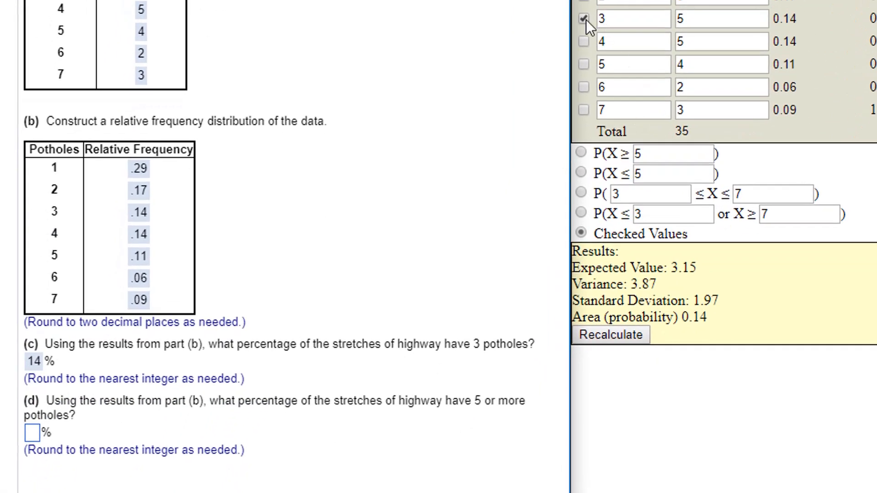
Uncheck value 3, calculate P(X ≥ 5) instead, and submit 26% as the answer to part (d).
{"action": "left_click", "coordinate": [585, 19]}
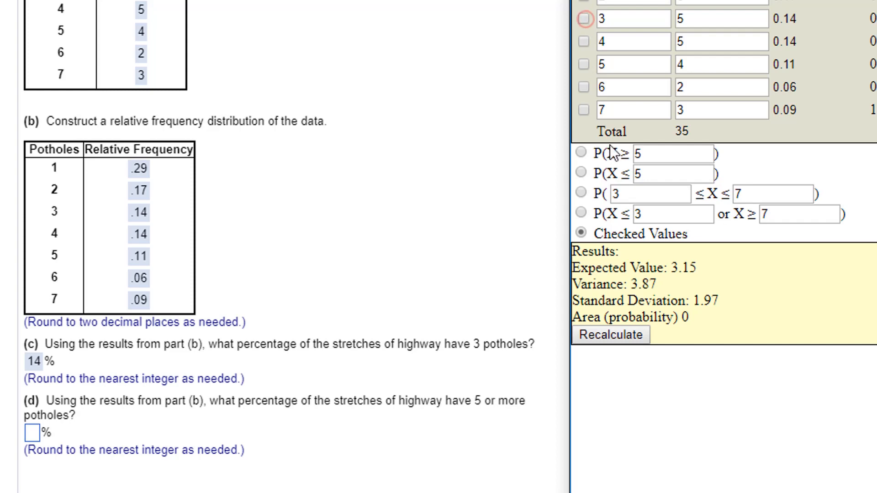
{"action": "left_click", "coordinate": [581, 153]}
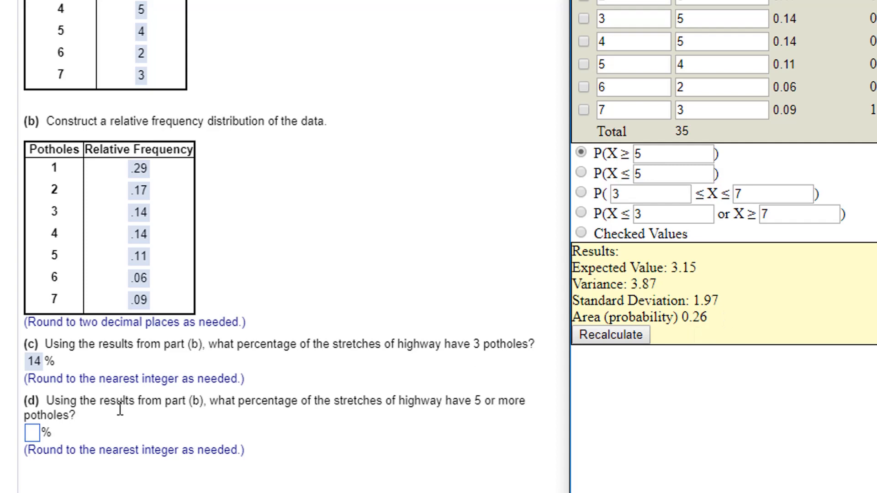
{"action": "left_click", "coordinate": [32, 434]}
{"action": "type", "text": "26"}
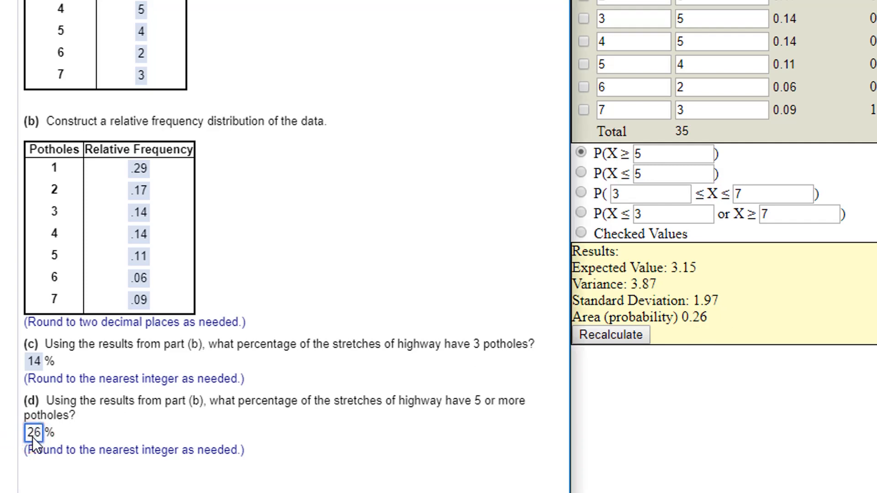
{"action": "key", "text": "Return"}
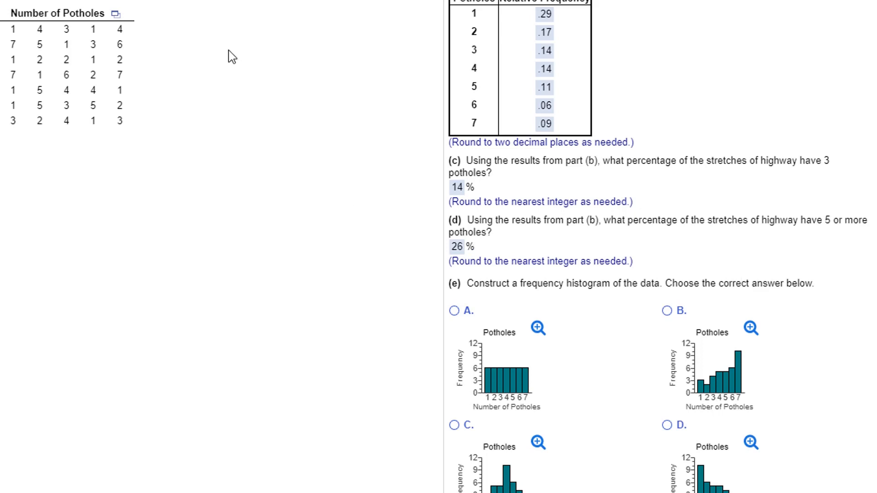
Open the pothole data set in StatCrunch and compute a frequency histogram of the Number of Potholes column.
{"action": "left_click", "coordinate": [116, 14]}
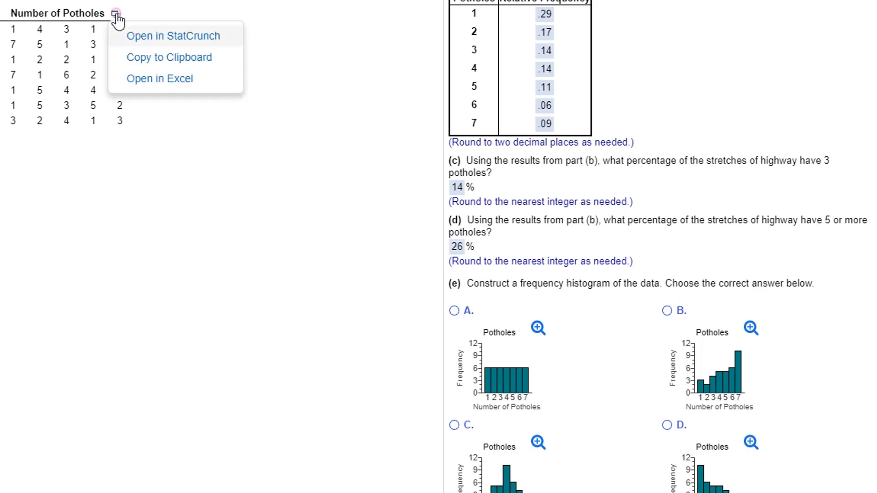
{"action": "left_click", "coordinate": [142, 40]}
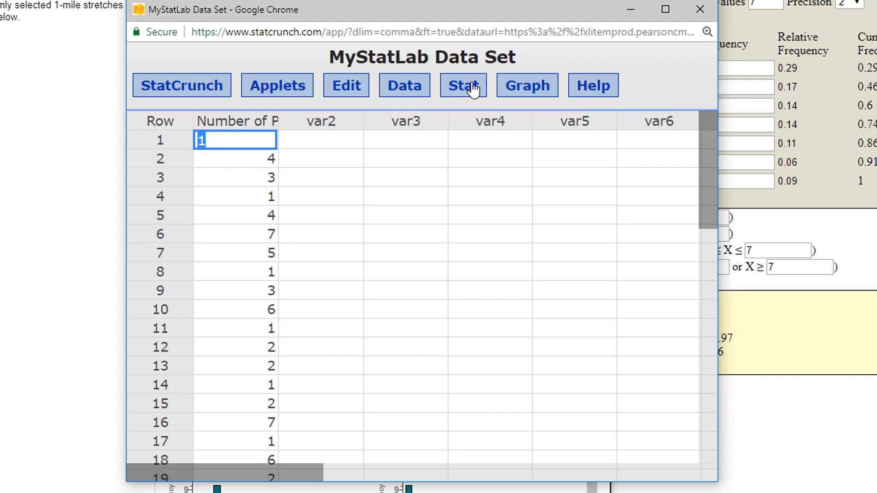
{"action": "left_click", "coordinate": [525, 90]}
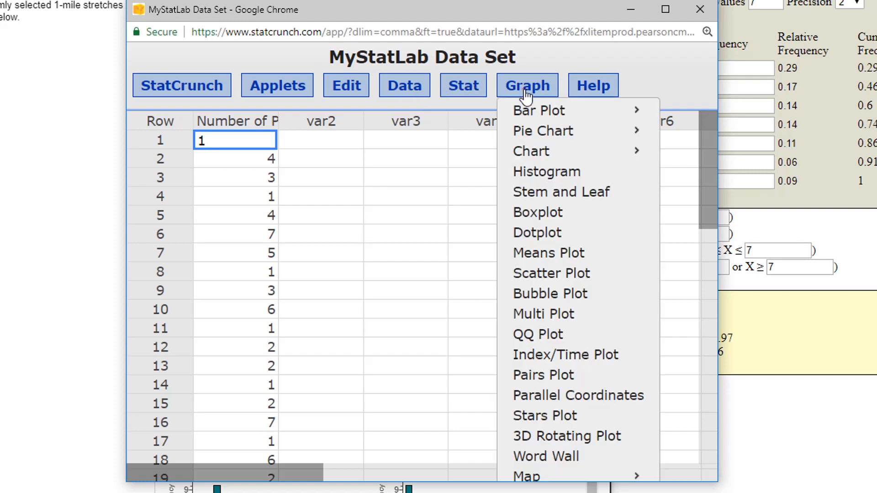
{"action": "left_click", "coordinate": [539, 176]}
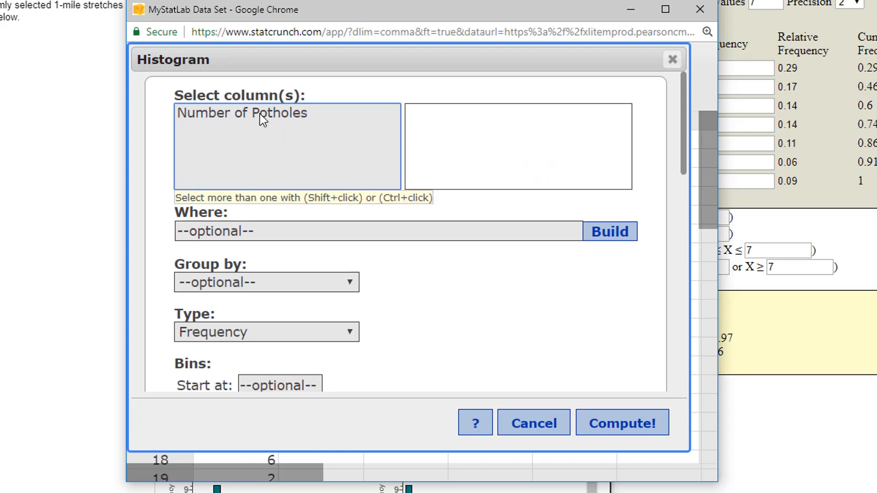
{"action": "left_click", "coordinate": [262, 114]}
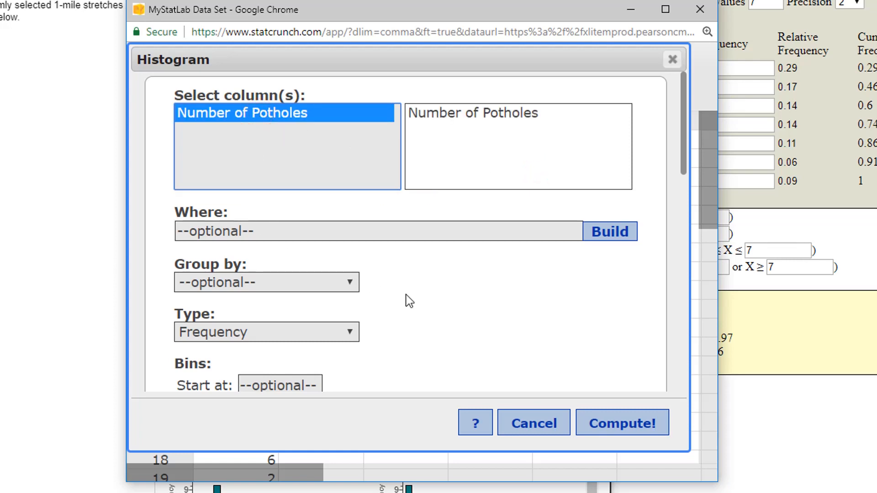
{"action": "scroll", "coordinate": [409, 301], "scroll_direction": "down", "scroll_amount": 2}
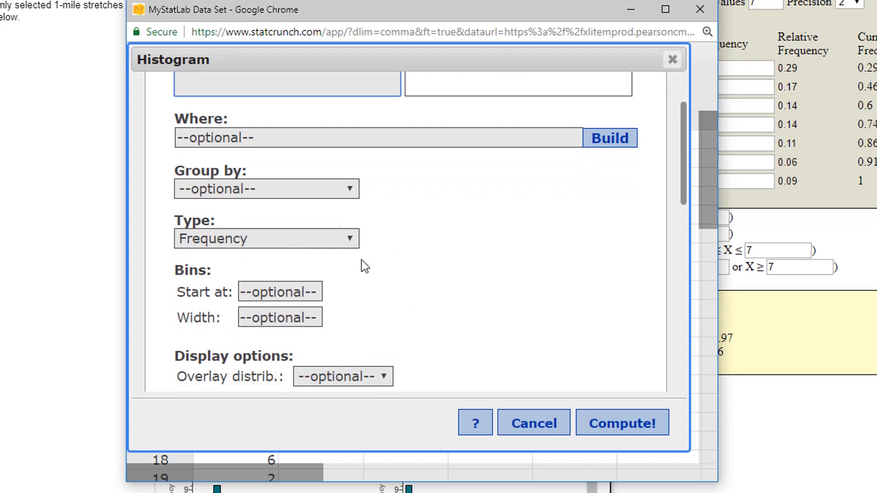
{"action": "scroll", "coordinate": [417, 265], "scroll_direction": "down", "scroll_amount": 5}
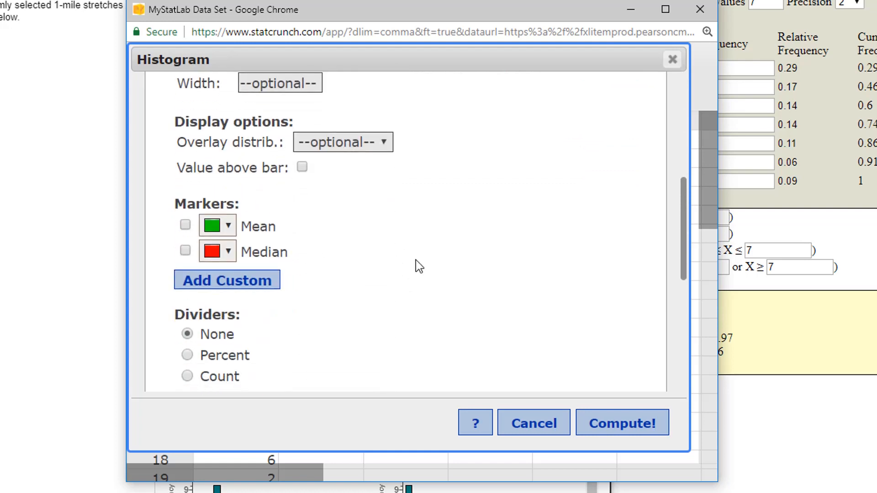
{"action": "scroll", "coordinate": [416, 267], "scroll_direction": "up", "scroll_amount": 4}
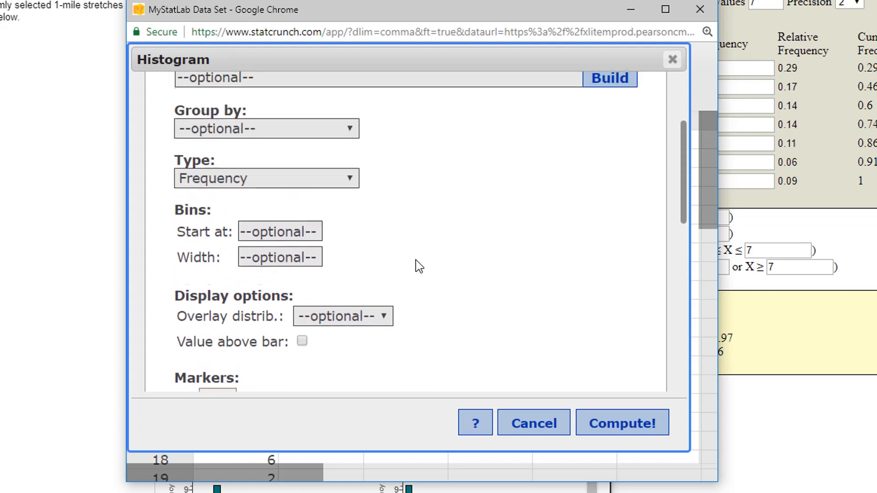
{"action": "left_click", "coordinate": [627, 422]}
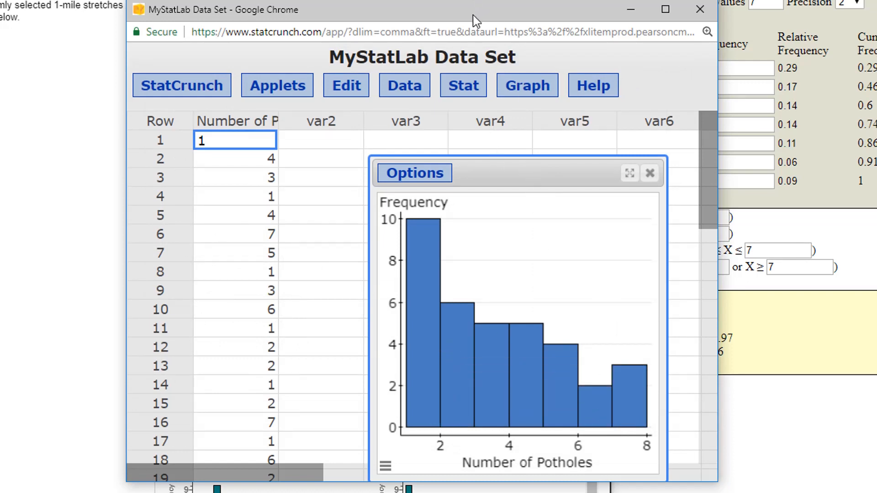
Move the StatCrunch window beside the homework and submit histogram D as the answer to part (e).
{"action": "left_click_drag", "start_coordinate": [475, 20], "coordinate": [724, 111]}
{"action": "left_click", "coordinate": [340, 92]}
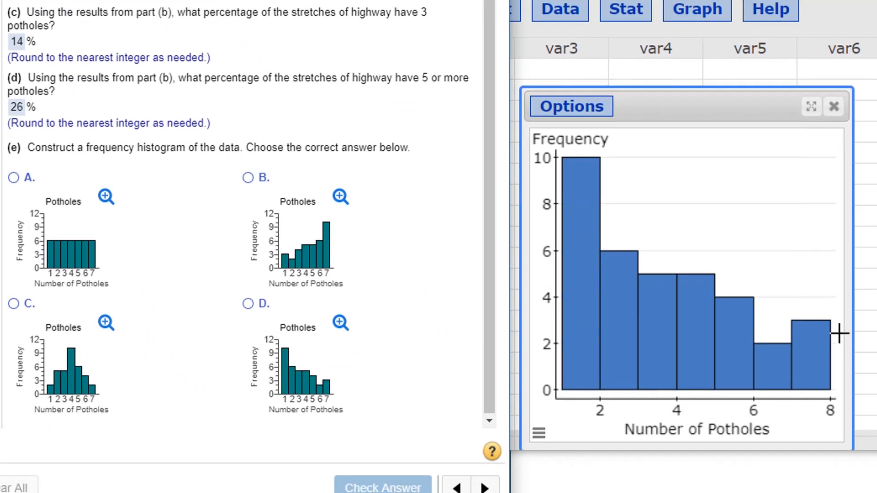
{"action": "left_click", "coordinate": [248, 304]}
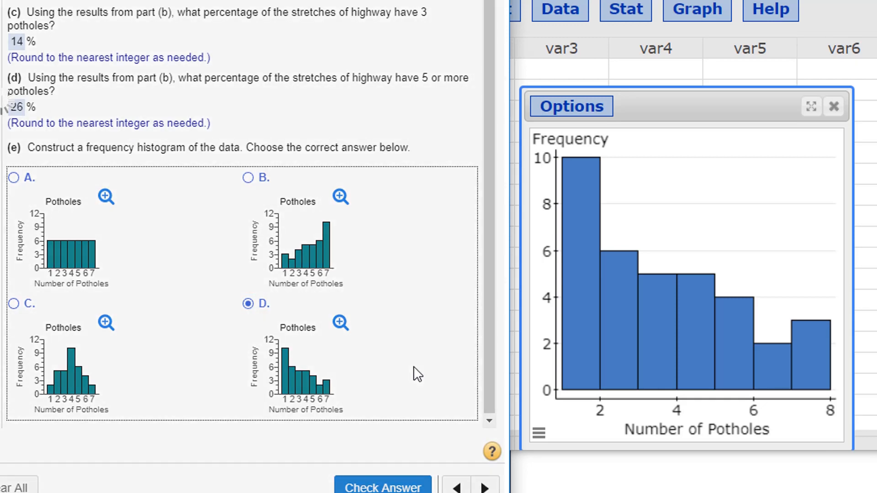
{"action": "key", "text": "Return"}
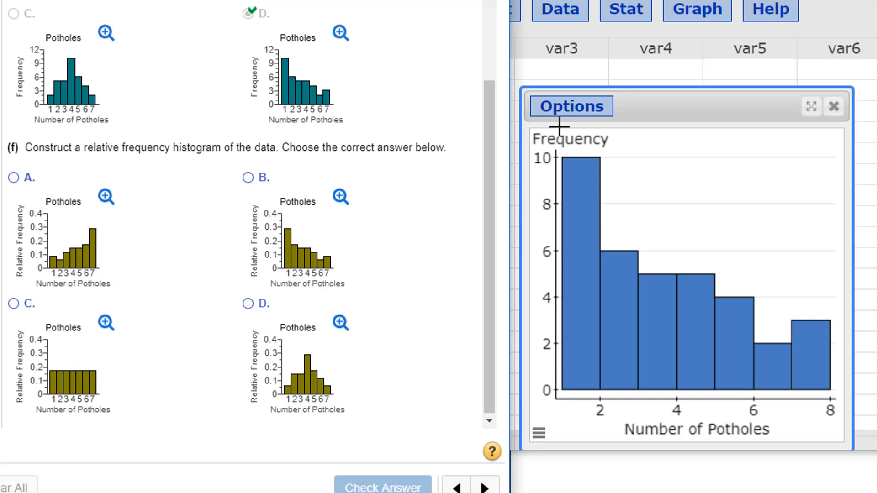
Edit the existing StatCrunch histogram to show Relative Frequency and recompute it.
{"action": "left_click", "coordinate": [571, 108]}
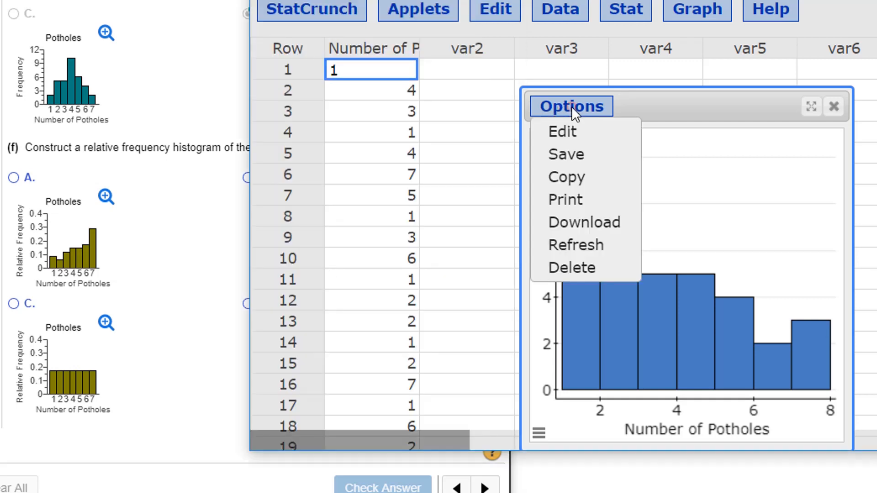
{"action": "left_click", "coordinate": [564, 132]}
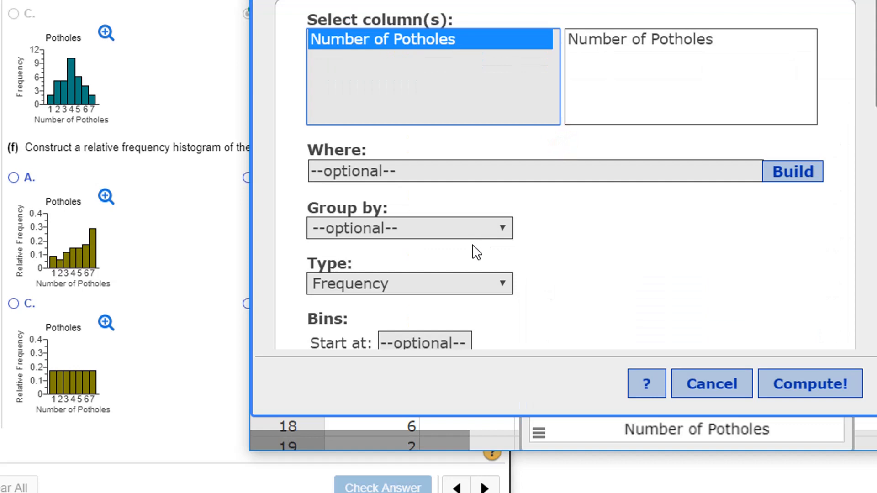
{"action": "left_click", "coordinate": [429, 299]}
{"action": "left_click", "coordinate": [407, 323]}
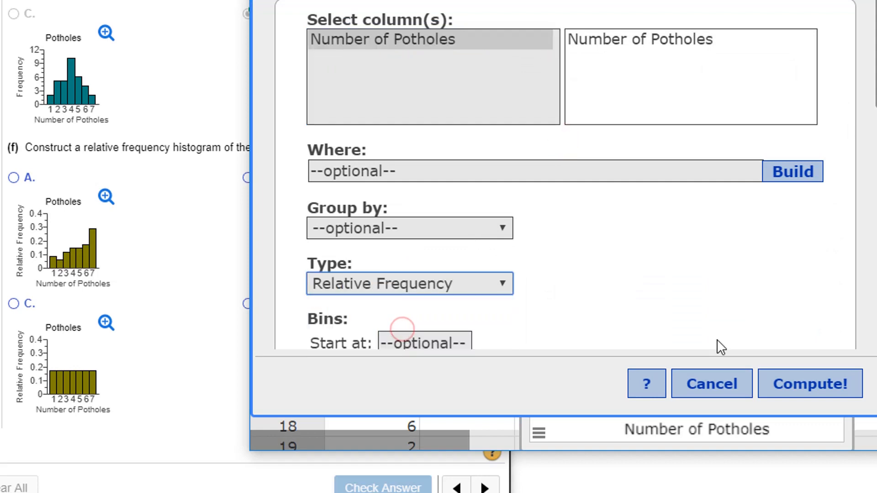
{"action": "left_click", "coordinate": [789, 386]}
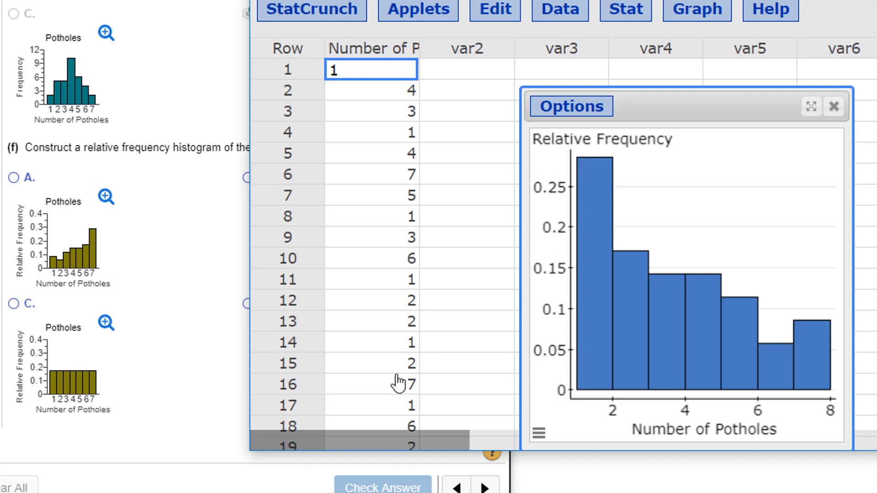
Return to the homework and submit relative frequency histogram B as the answer to part (f).
{"action": "left_click", "coordinate": [142, 291]}
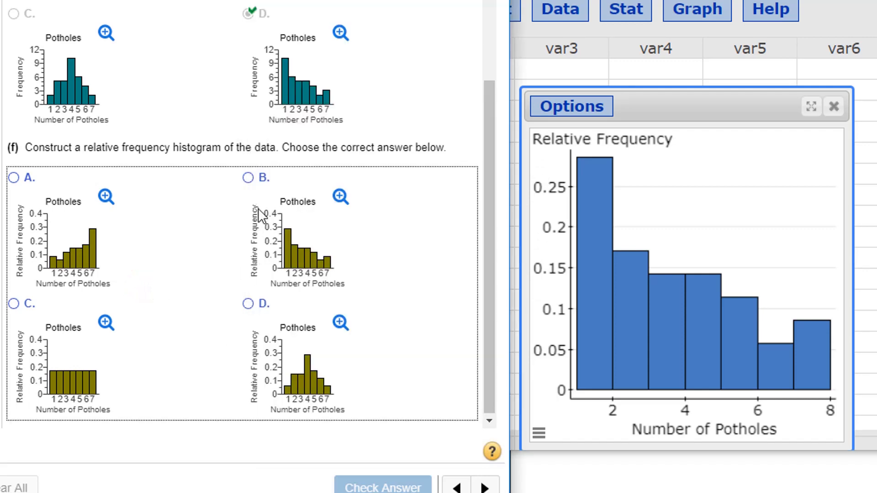
{"action": "left_click", "coordinate": [249, 185]}
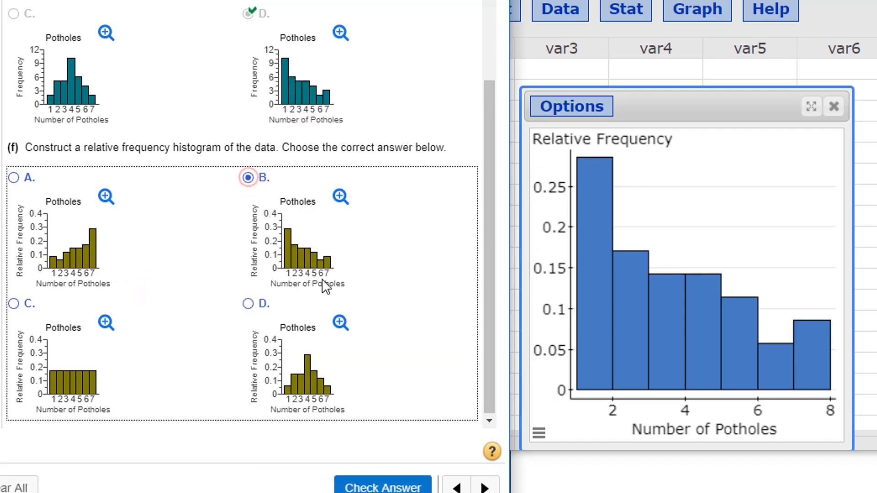
{"action": "key", "text": "Return"}
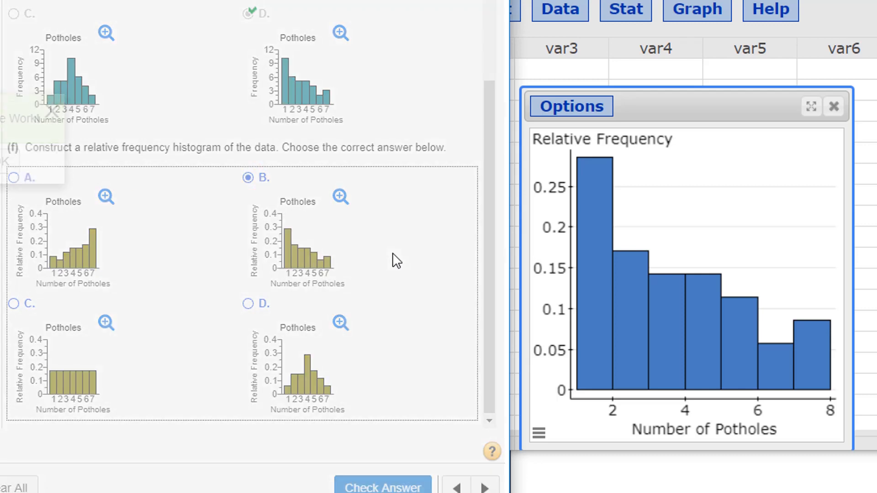
{"action": "key", "text": "Return"}
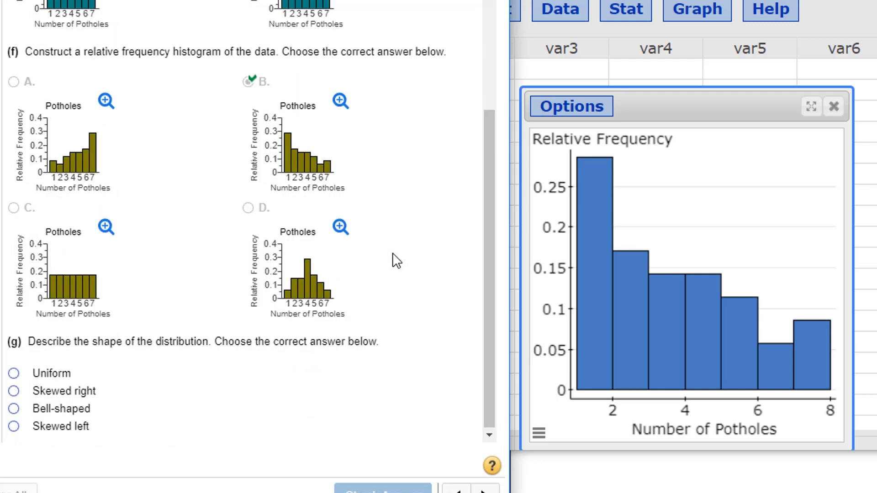
Inspect the bars of the relative frequency histogram and submit Skewed right as the answer to part (g).
{"action": "mouse_move", "coordinate": [579, 161]}
{"action": "mouse_move", "coordinate": [761, 358]}
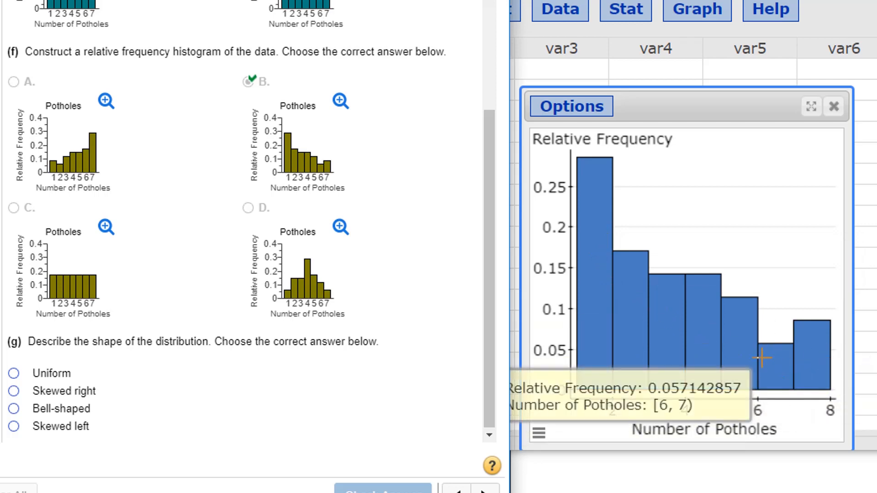
{"action": "mouse_move", "coordinate": [816, 364]}
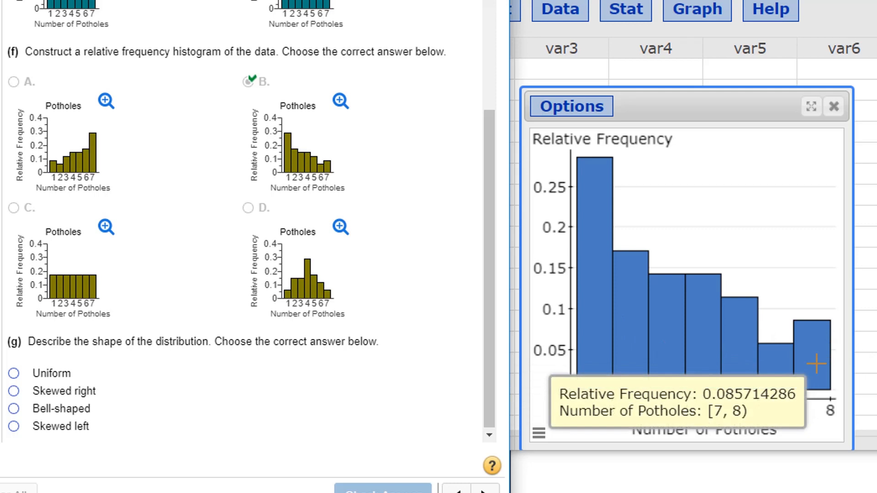
{"action": "left_click", "coordinate": [14, 392]}
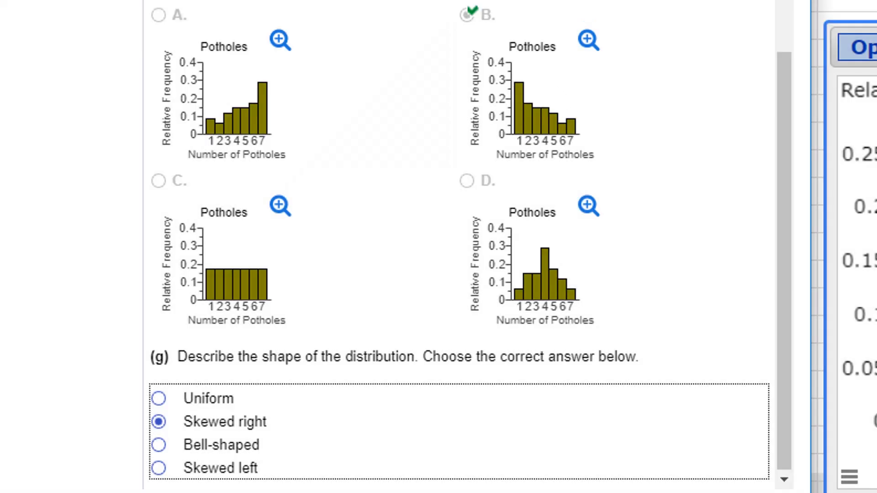
{"action": "left_click", "coordinate": [676, 492]}
{"action": "left_click", "coordinate": [160, 129]}
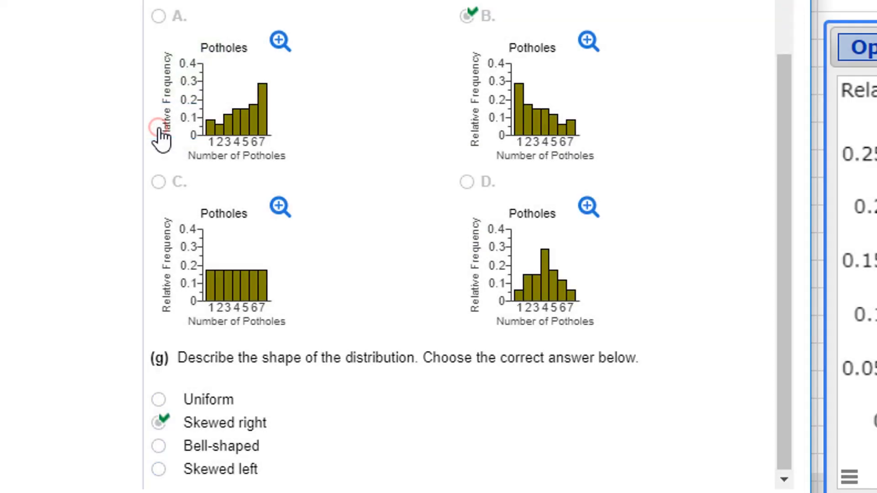